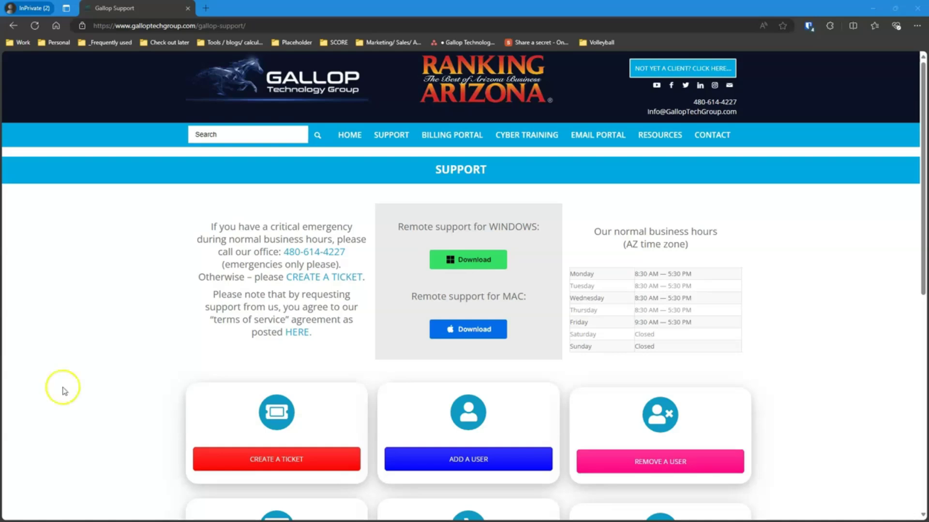
Go to the Clients Tickets Portal login page through the Contact menu
mouse_move(723, 140)
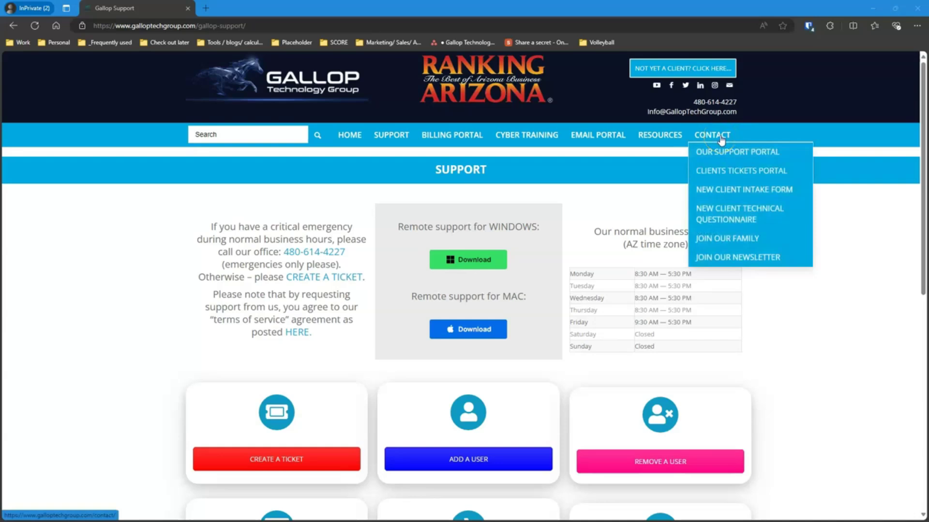
click(753, 175)
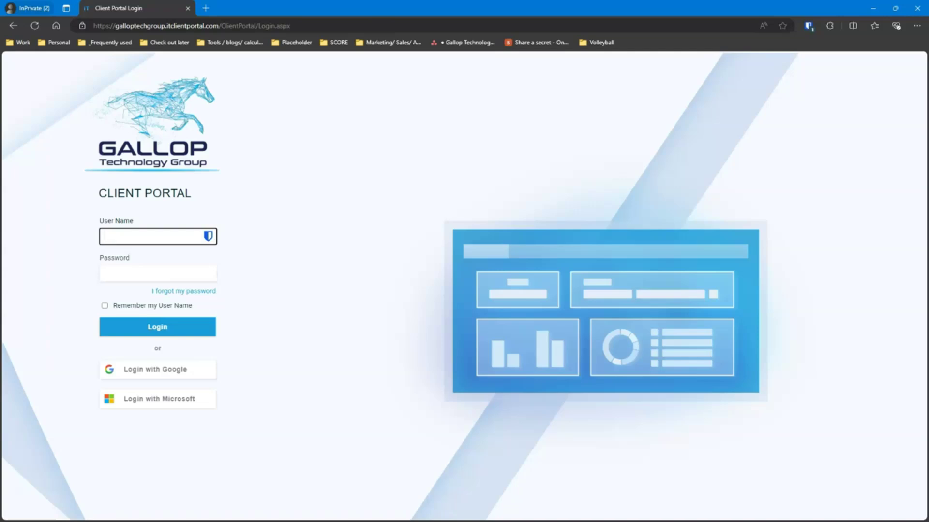
key(alt+Tab)
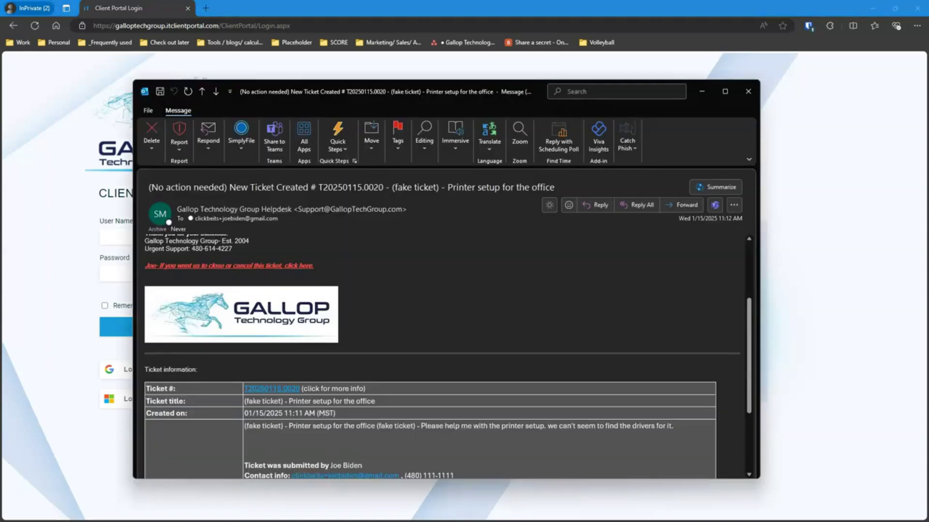
scroll(357, 337, up, 3)
scroll(249, 290, down, 3)
mouse_move(254, 390)
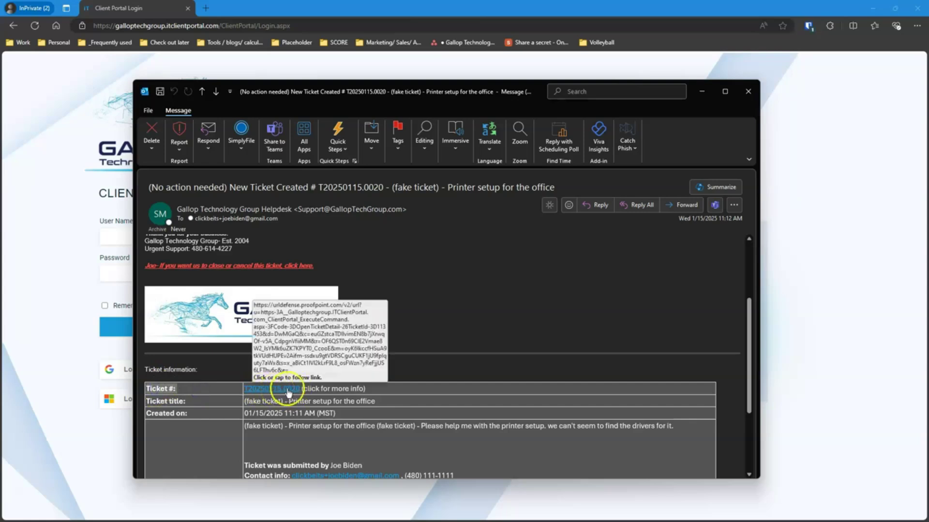
click(54, 243)
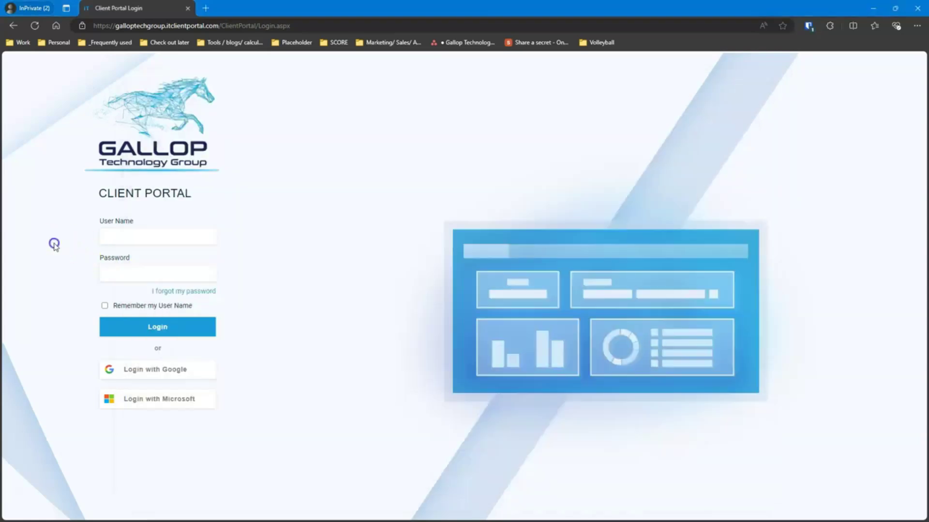
Autofill the account e-mail into User Name, checking the Outlook welcome e-mail, then return to the login page
click(140, 235)
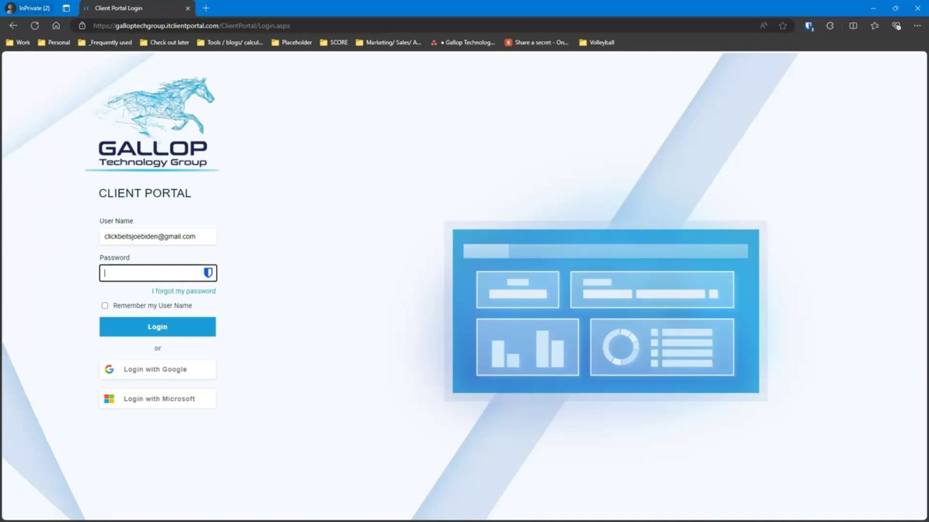
key(alt+Tab)
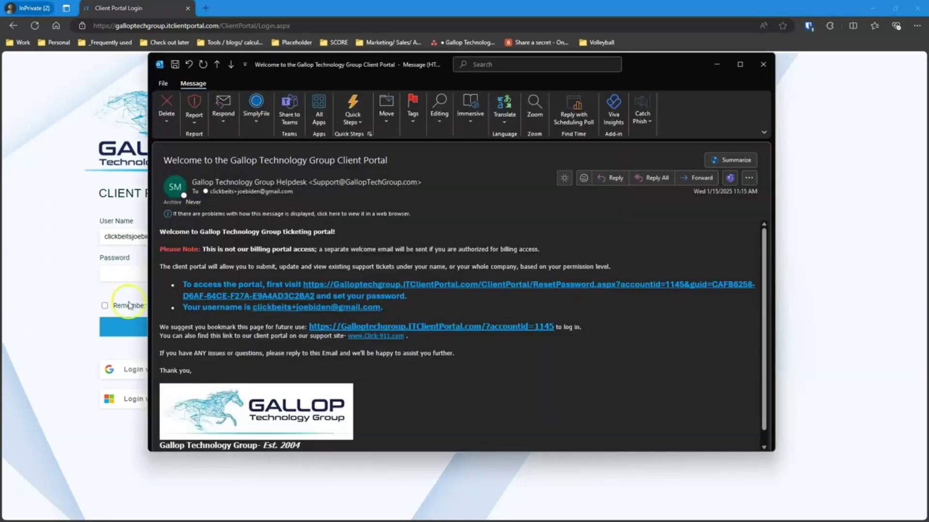
mouse_move(344, 286)
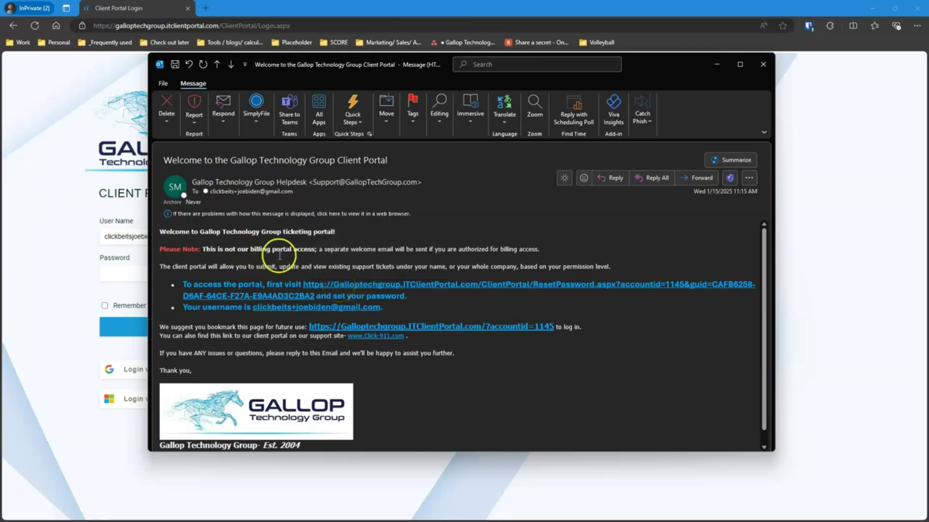
click(24, 225)
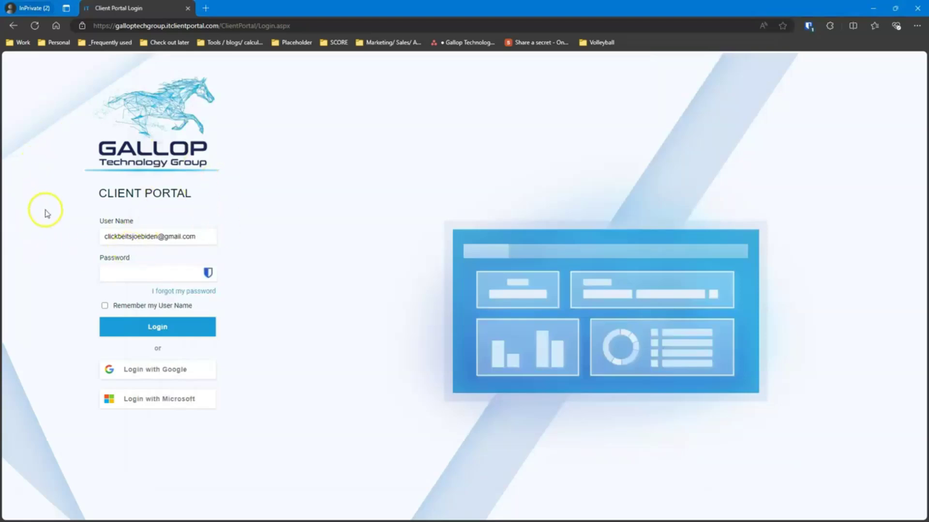
Correct the user name, enter the account password, tick Remember my User Name, and log in
drag(115, 237, 179, 237)
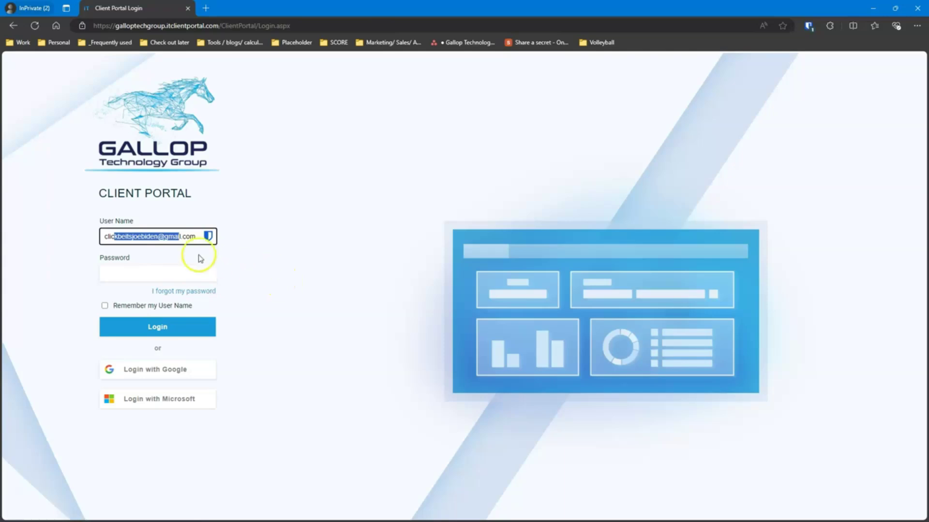
click(153, 236)
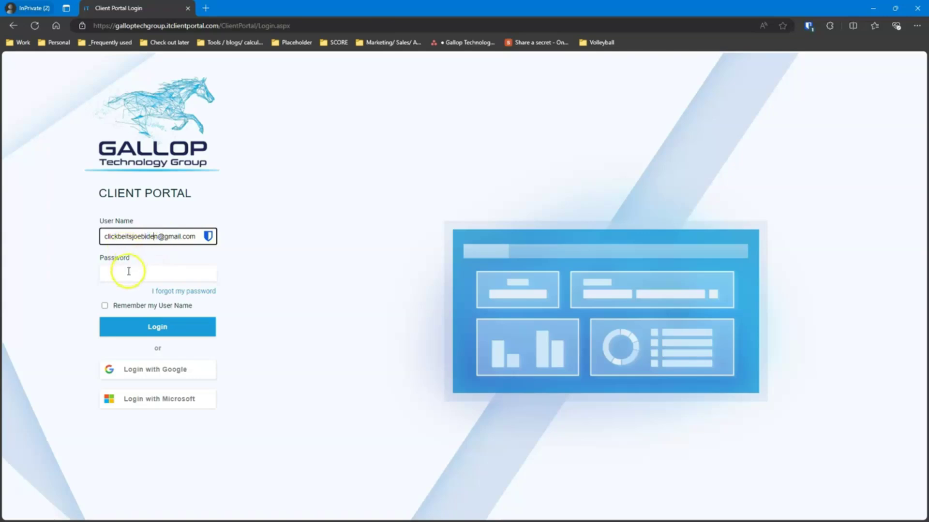
click(129, 271)
text(**********)
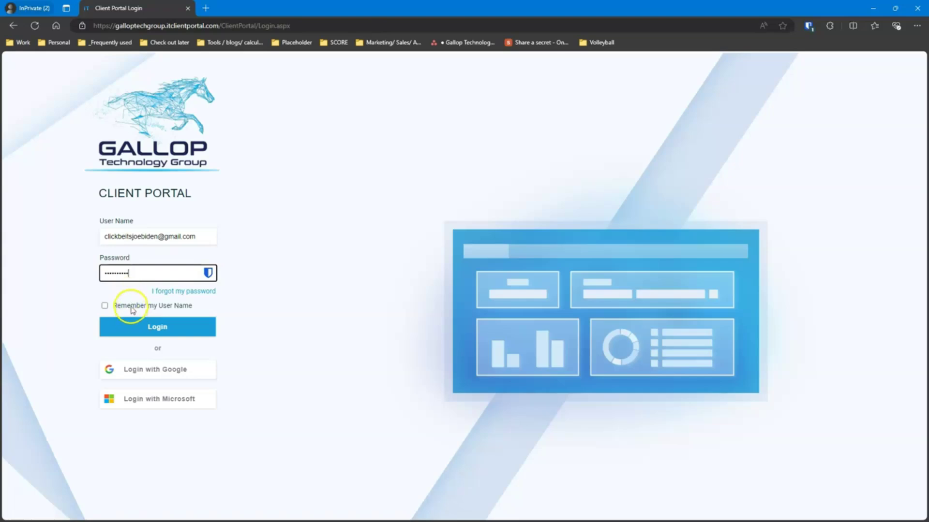
click(130, 306)
click(129, 326)
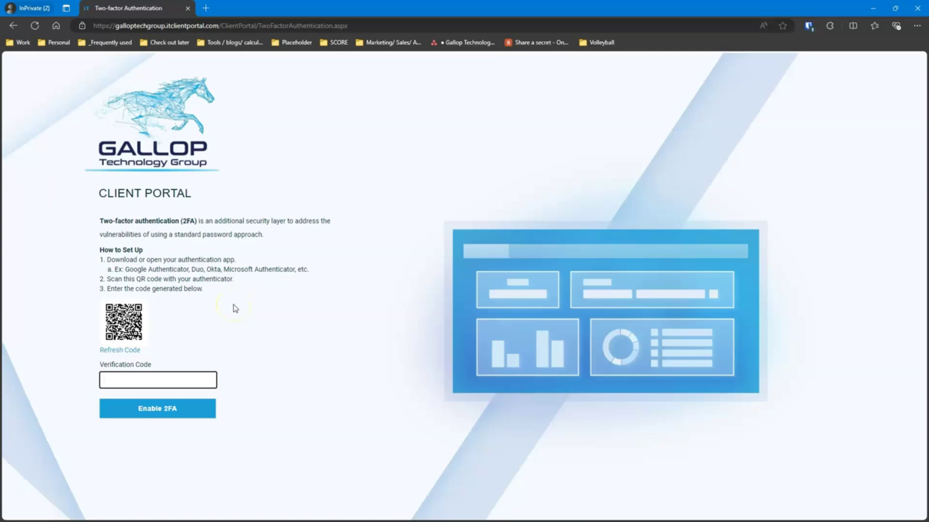
Point out Duo, Microsoft Authenticator and Google Authenticator as supported authenticator apps
double_click(197, 269)
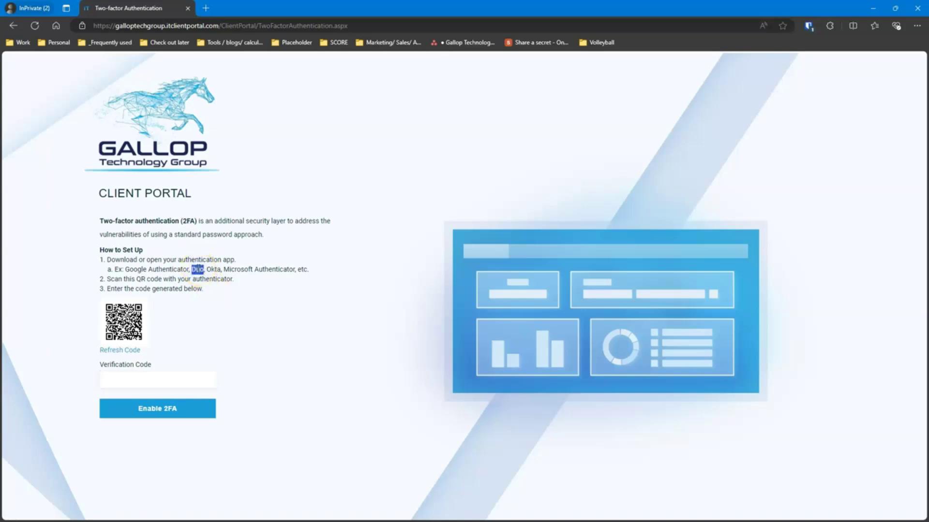
double_click(246, 269)
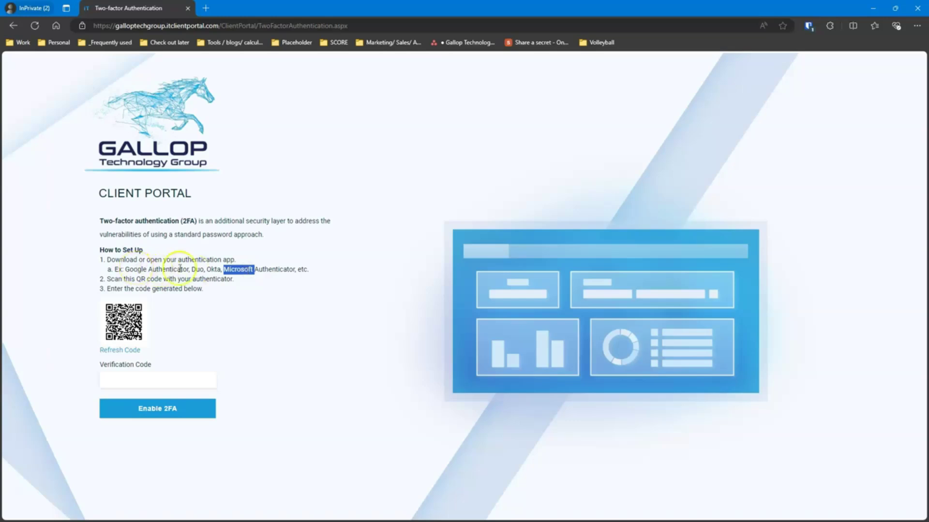
double_click(136, 269)
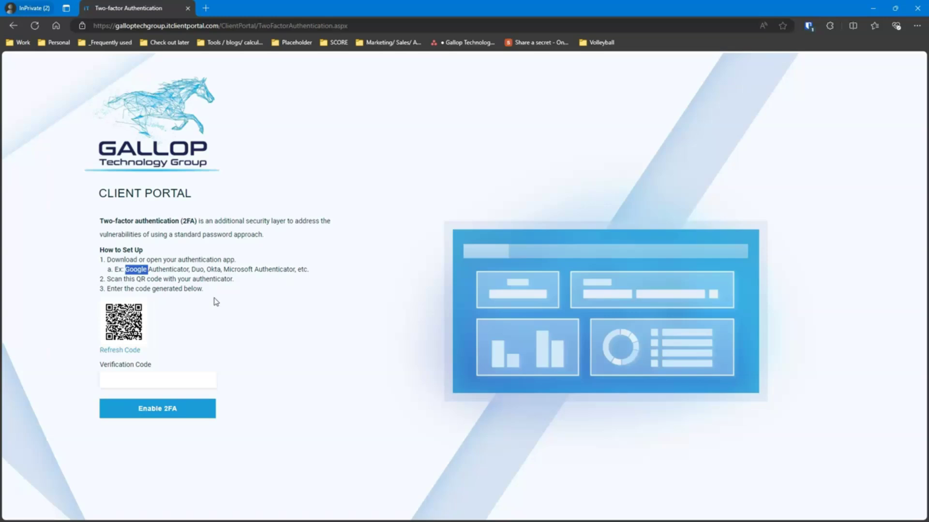
Enter the authenticator's verification code and enable 2FA
click(167, 378)
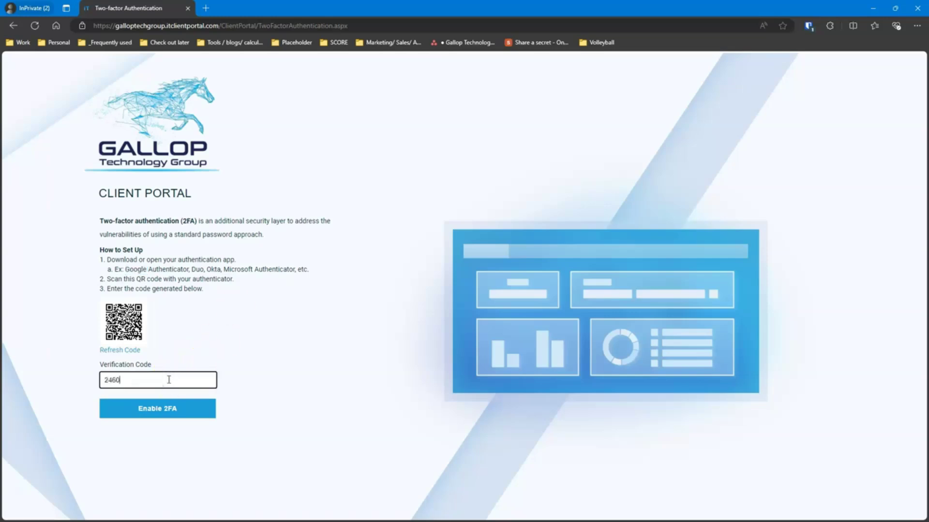
click(157, 409)
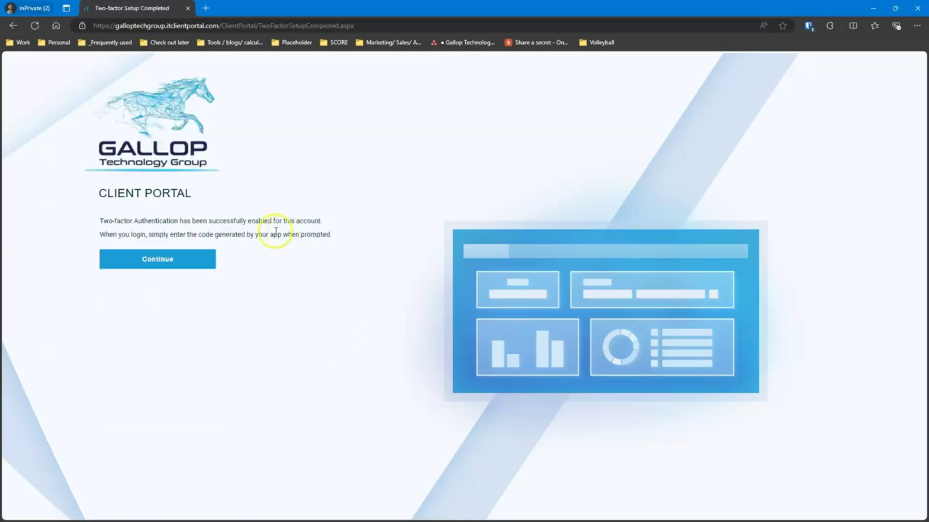
Continue past the Two-factor Setup Completed page to the client dashboard
click(181, 261)
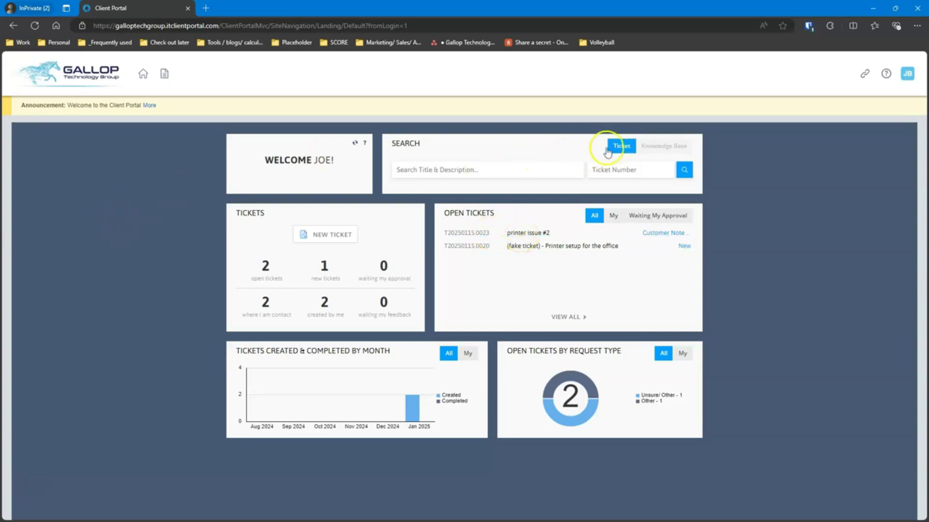
Create a new ticket with request type Unsure/ Other and continue to its details form
click(326, 236)
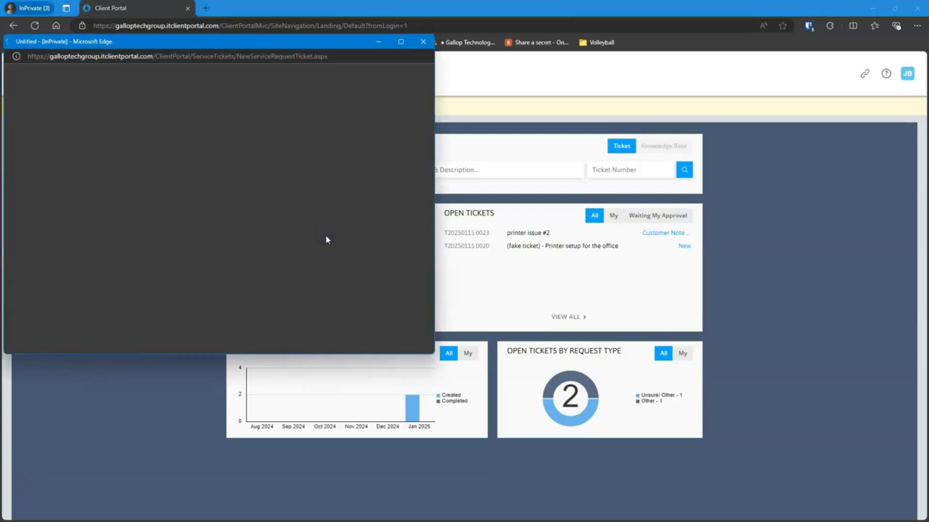
click(74, 127)
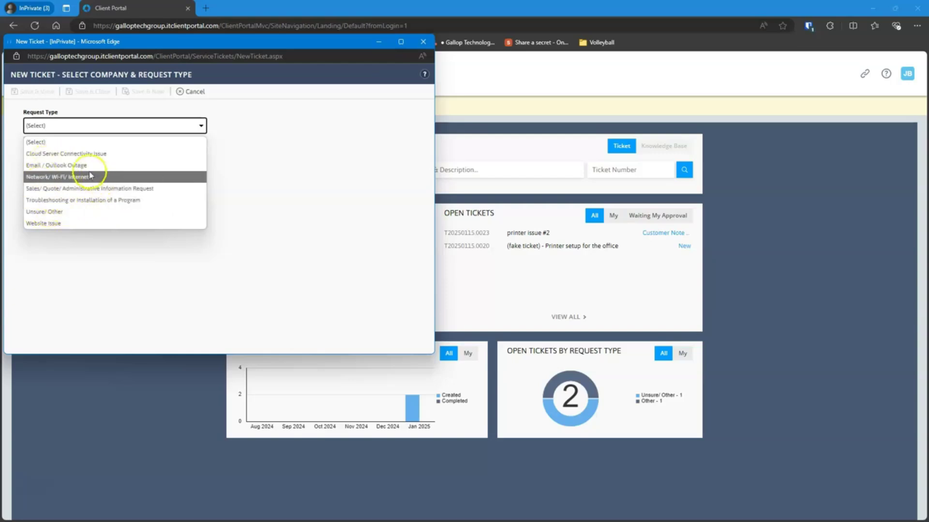
click(53, 213)
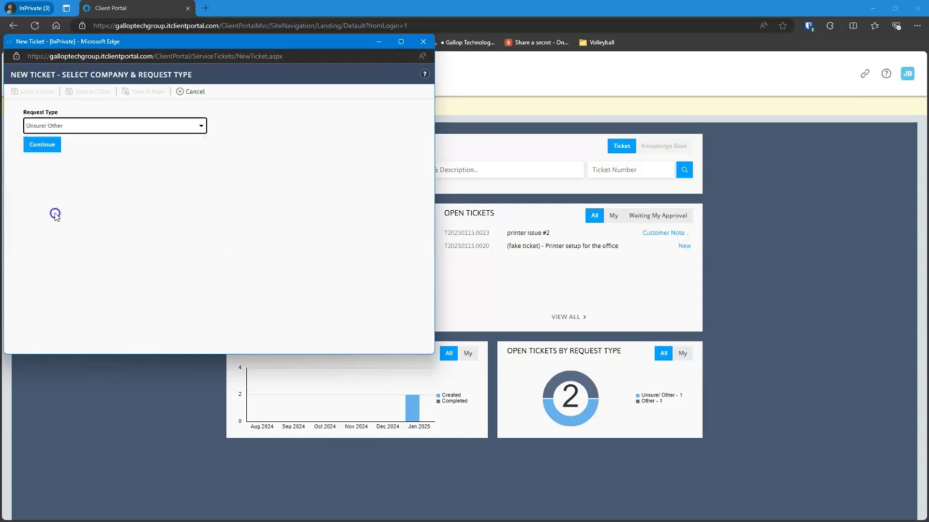
click(42, 144)
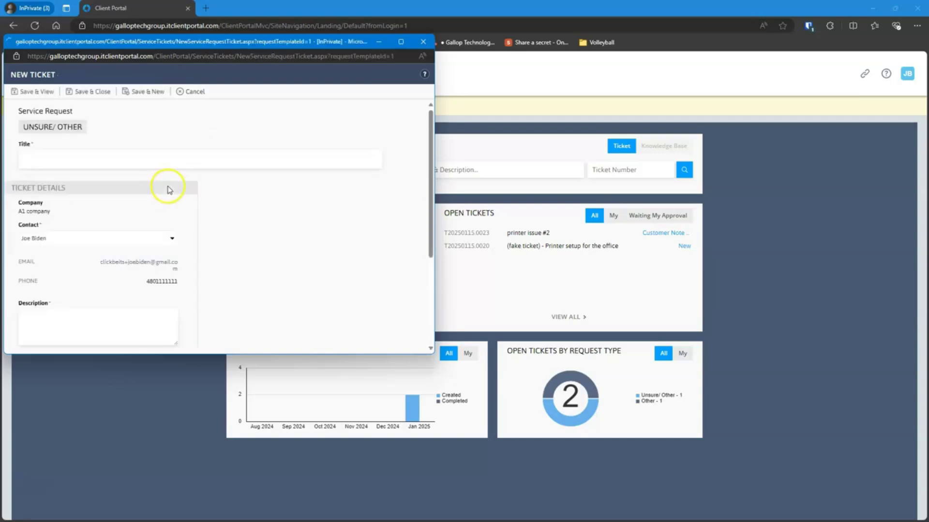
Title the ticket 'scanner not working' and keep the existing contact
click(105, 159)
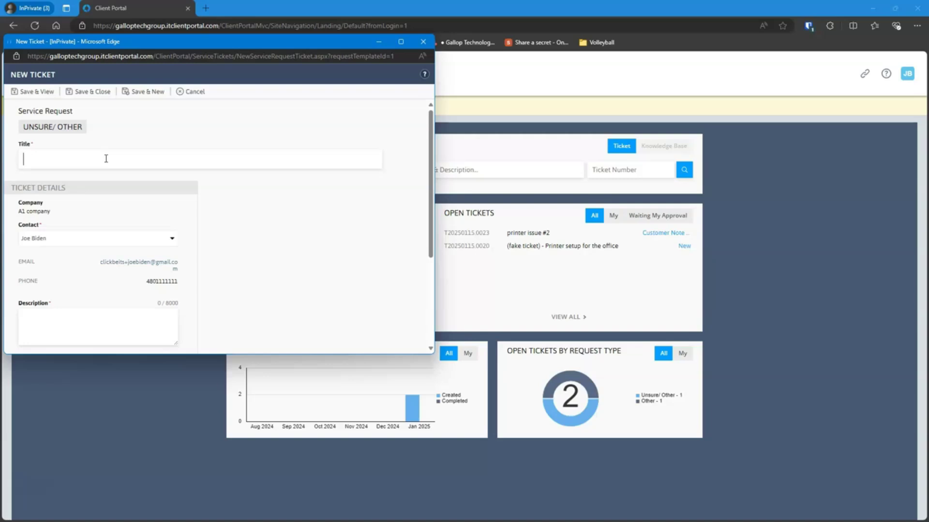
text(scanner not working)
click(59, 238)
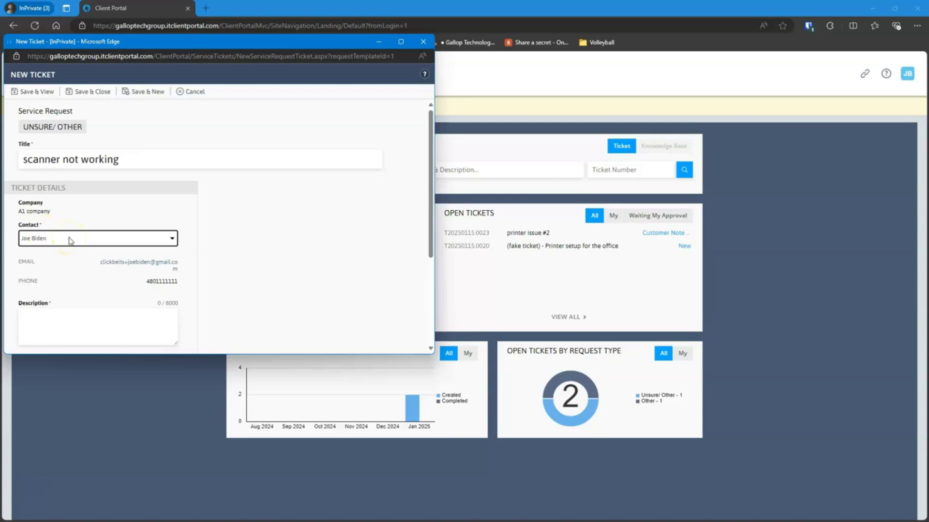
click(71, 240)
click(61, 239)
Describe the scanner install error and save the ticket to attach a file
scroll(52, 245, down, 1)
click(112, 281)
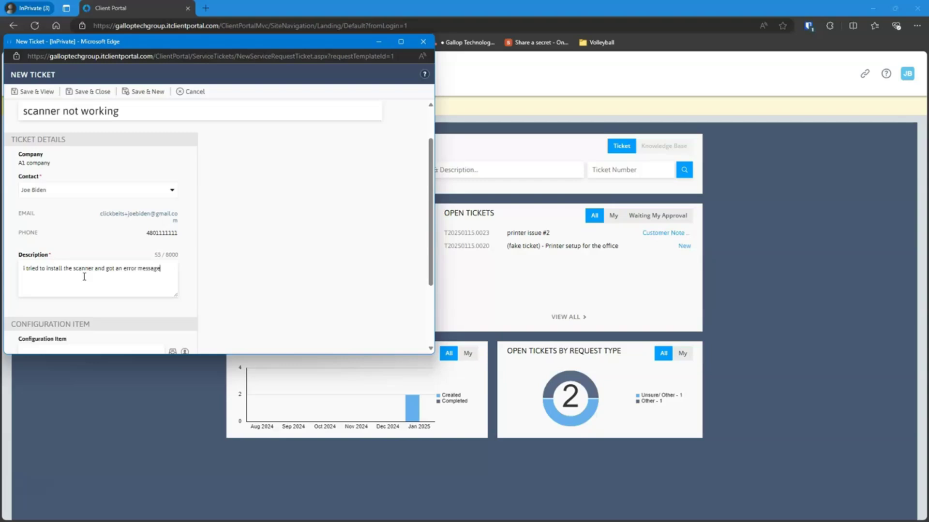
text(ttching the message here.)
scroll(211, 253, down, 2)
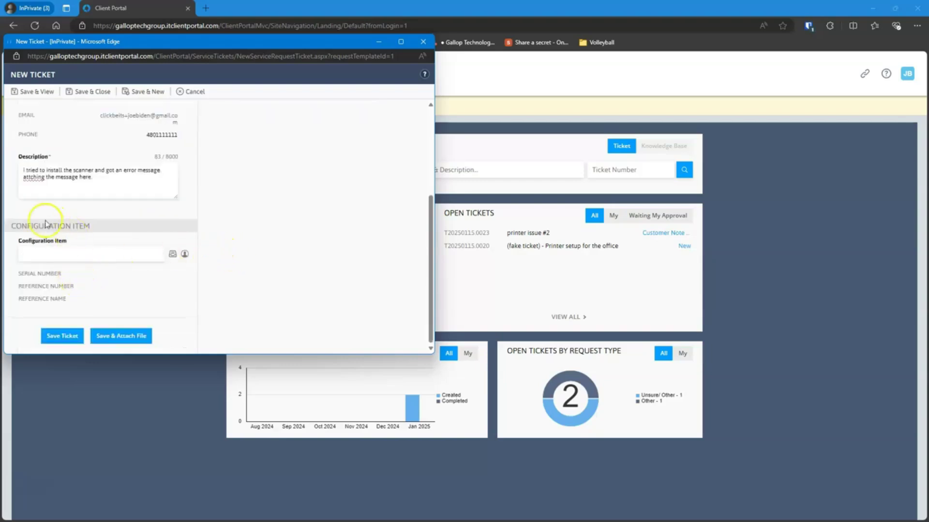
click(117, 337)
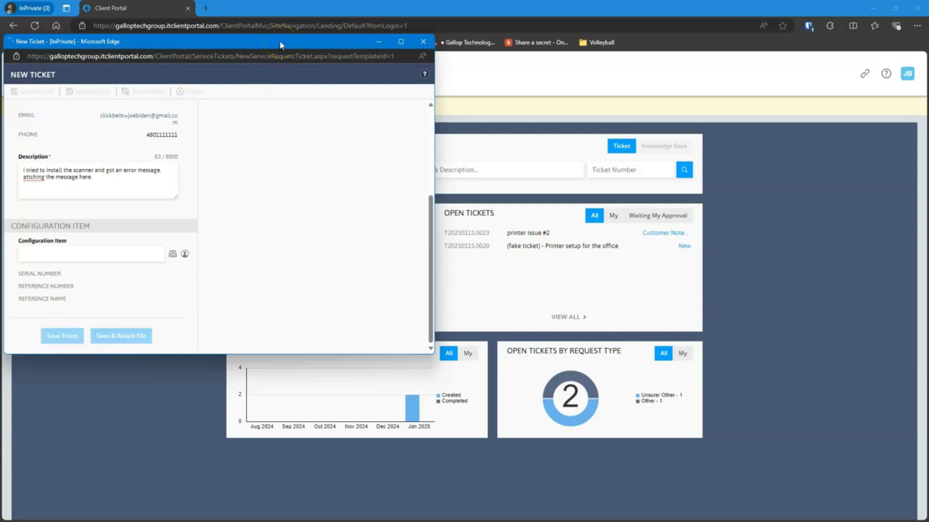
drag(281, 45, 416, 102)
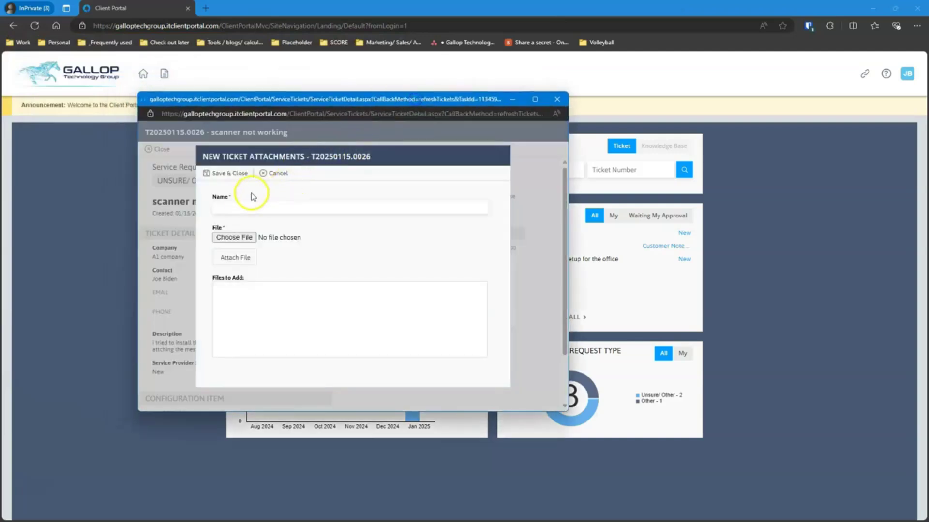
Attach the headshot PNG named 'scanner error message' to the ticket and save
click(241, 239)
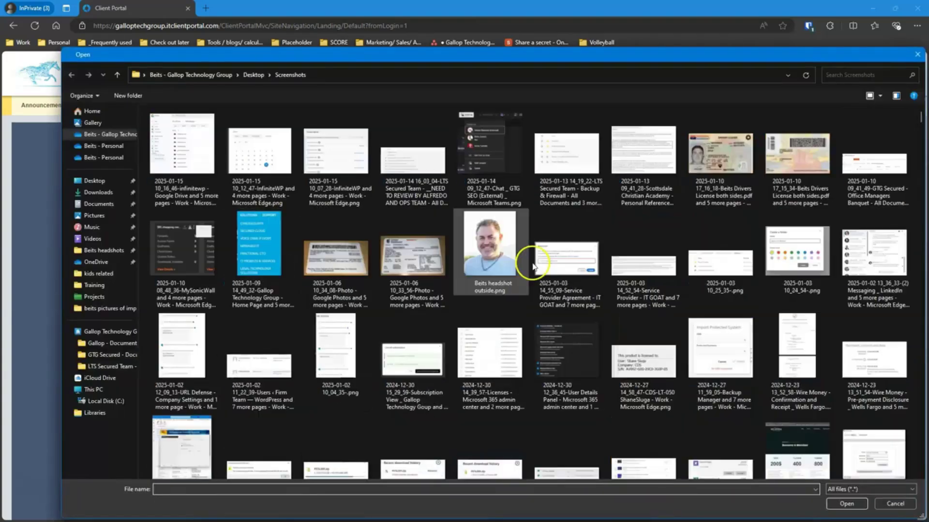
click(483, 257)
double_click(483, 258)
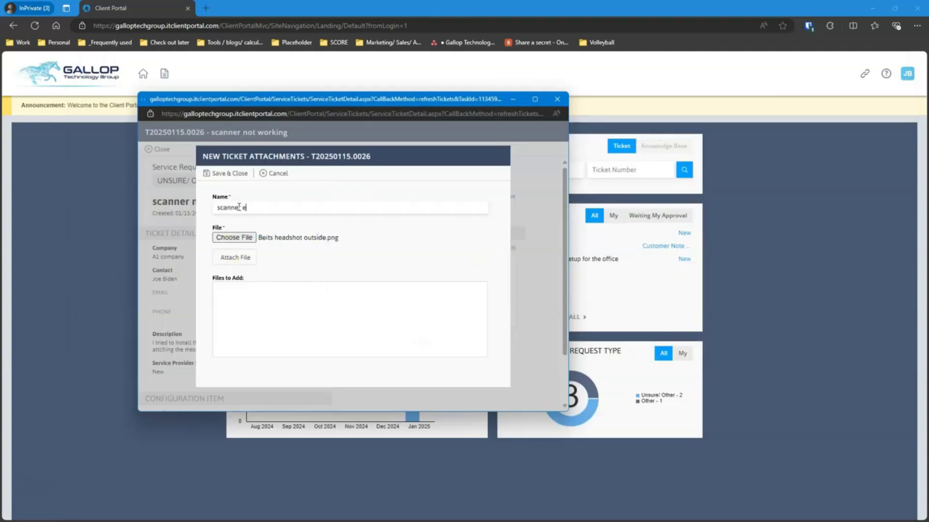
click(243, 316)
click(233, 260)
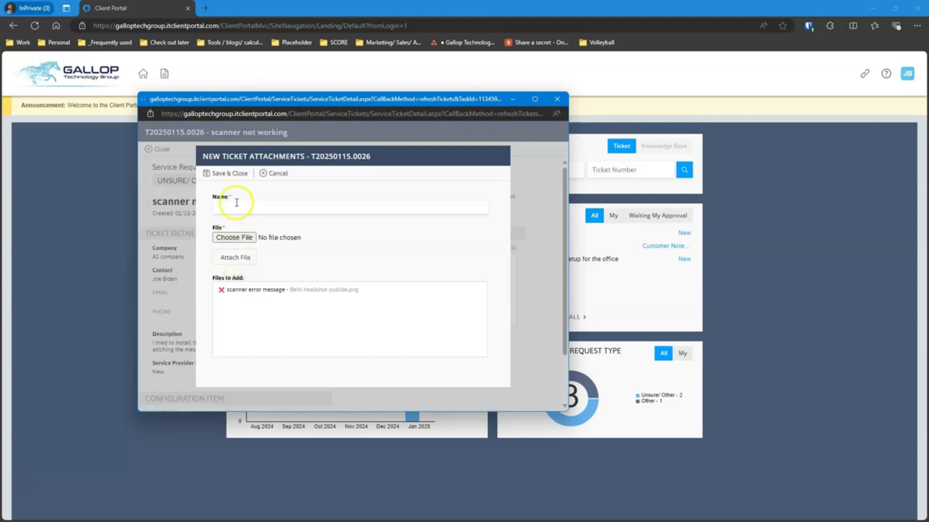
click(222, 176)
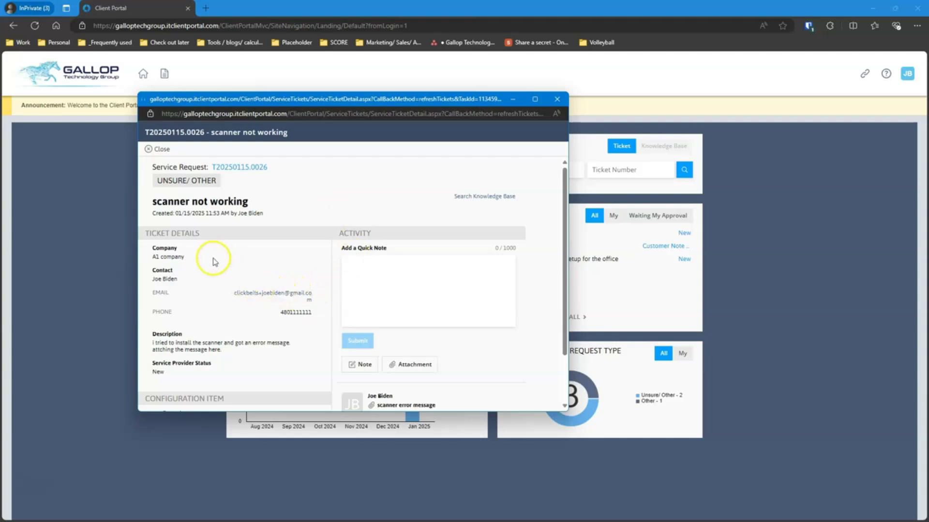
Review the 'scanner not working' ticket details, then close them to return to the dashboard
scroll(206, 256, down, 1)
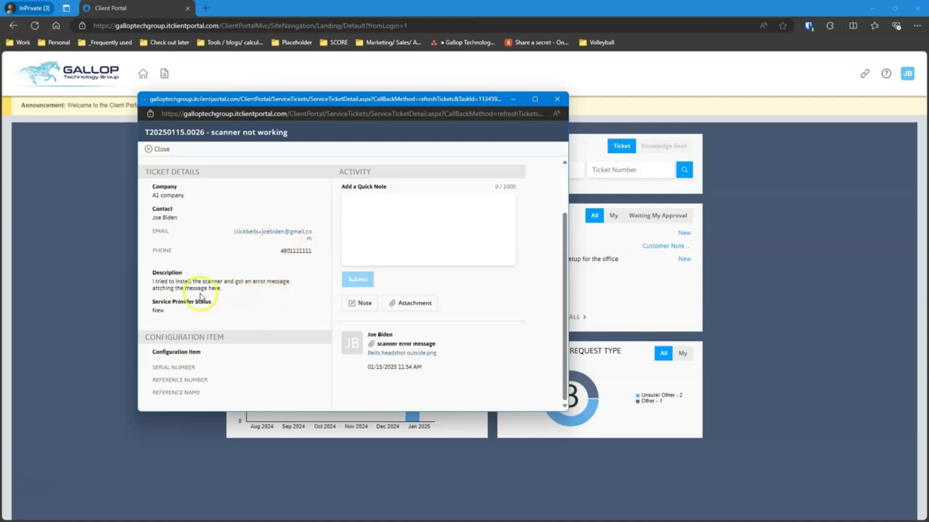
scroll(198, 296, up, 1)
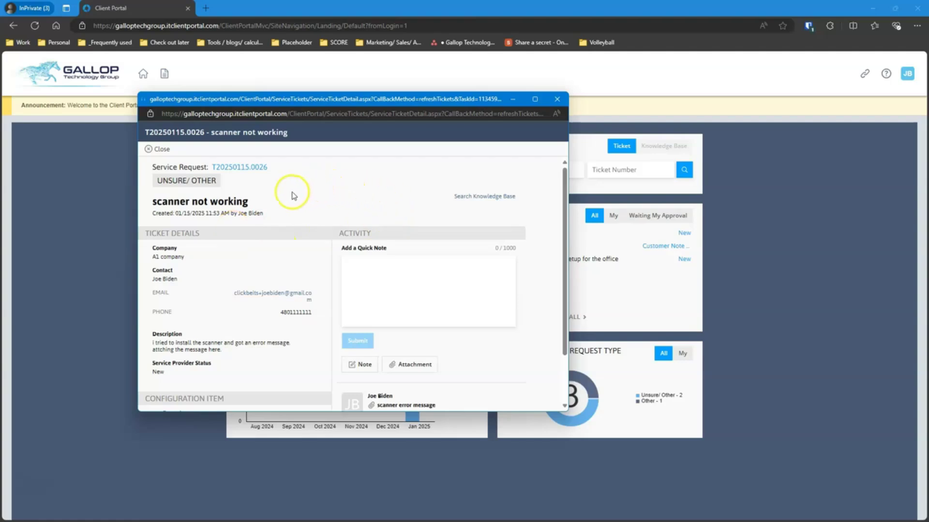
click(156, 150)
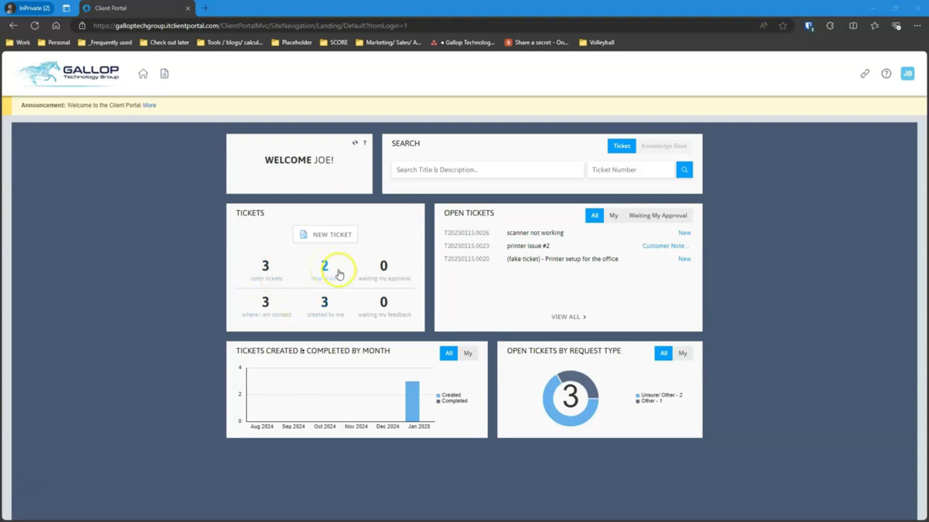
In the open tickets list, add Priority, Status, Complete Date and Created By columns and save
click(268, 270)
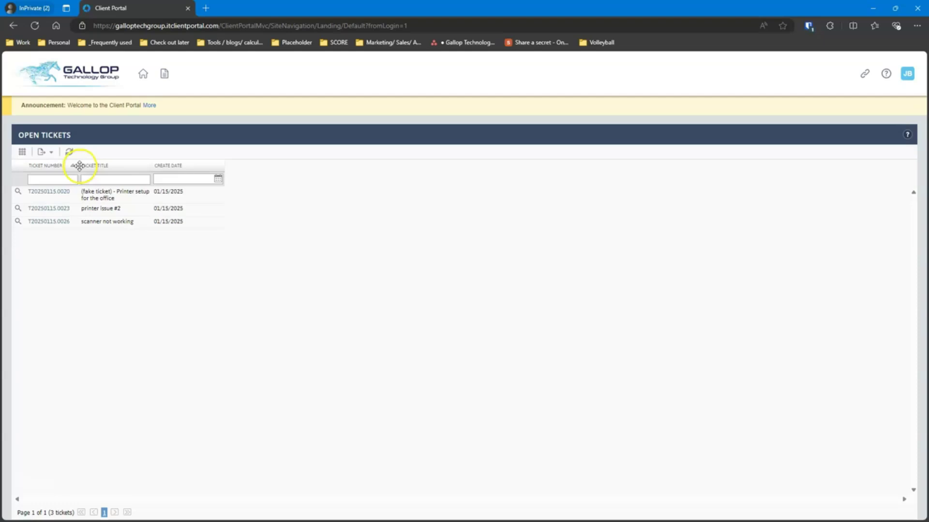
click(22, 155)
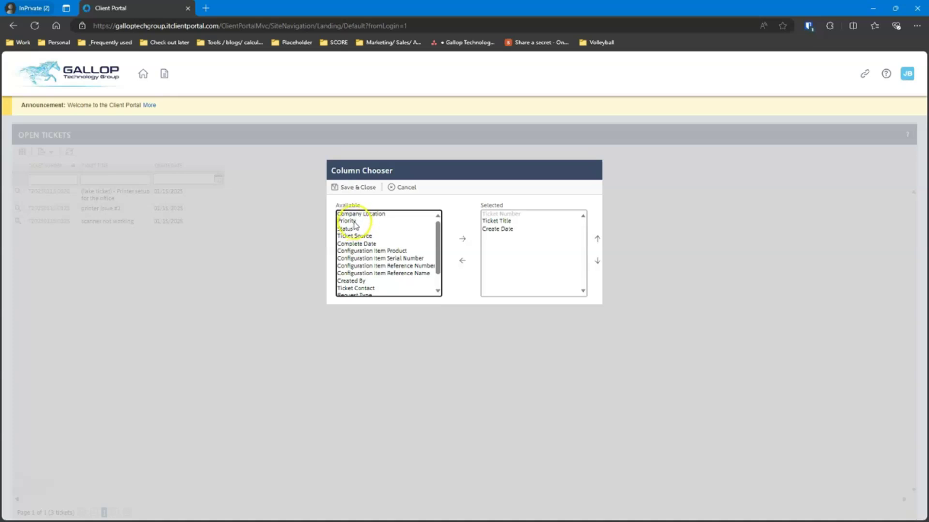
double_click(352, 222)
double_click(352, 222)
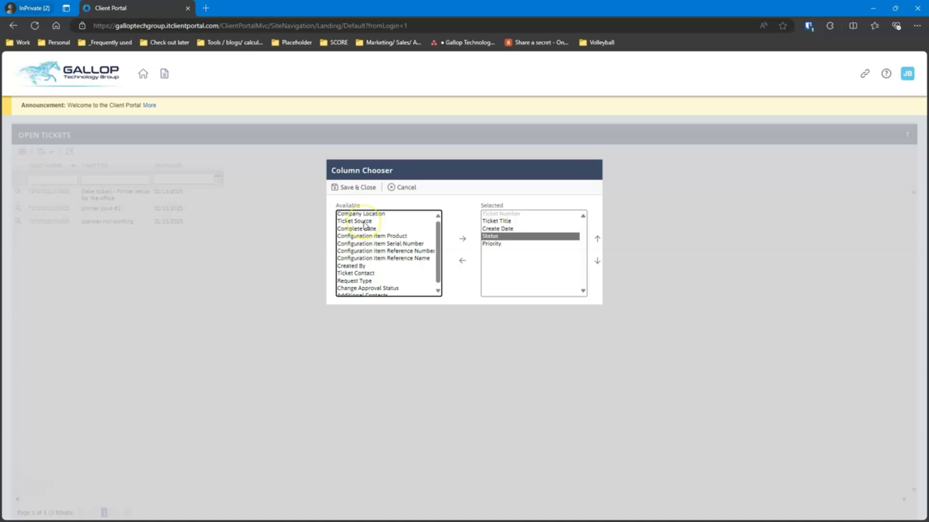
click(357, 229)
double_click(357, 228)
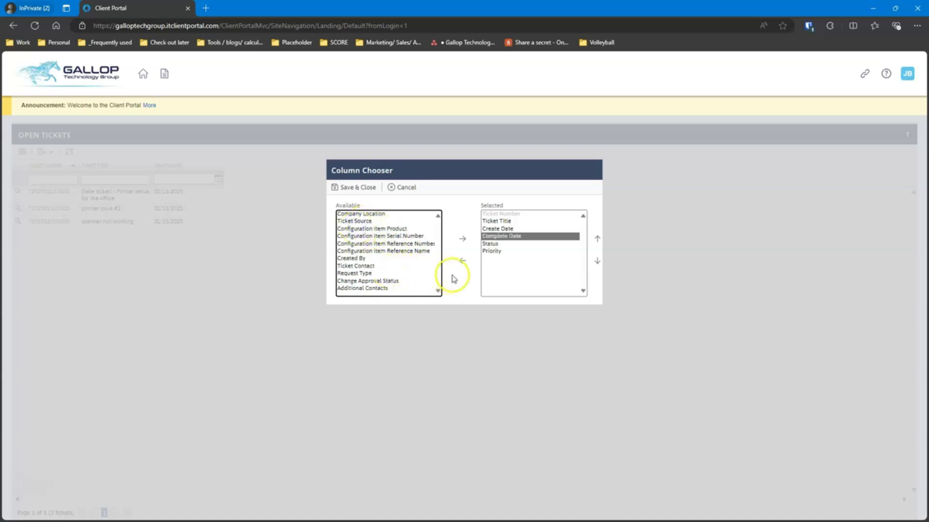
click(359, 259)
double_click(359, 259)
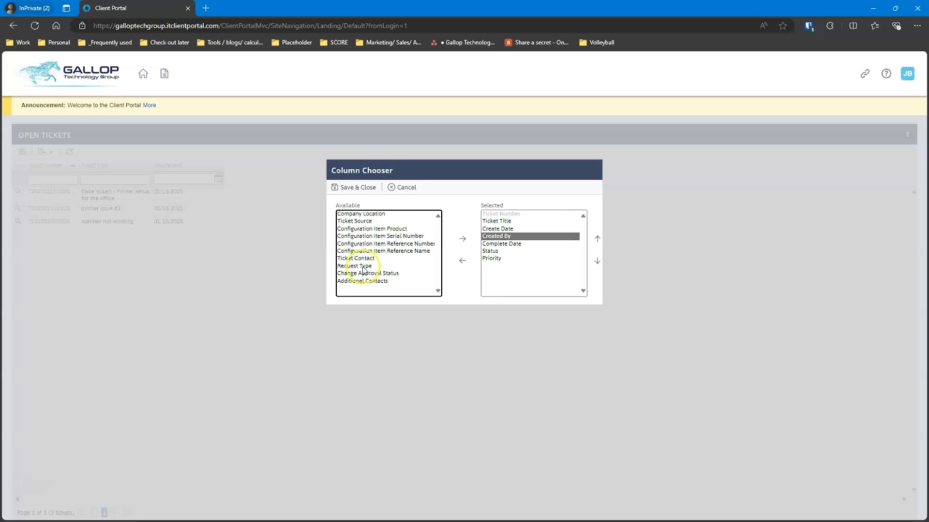
click(358, 188)
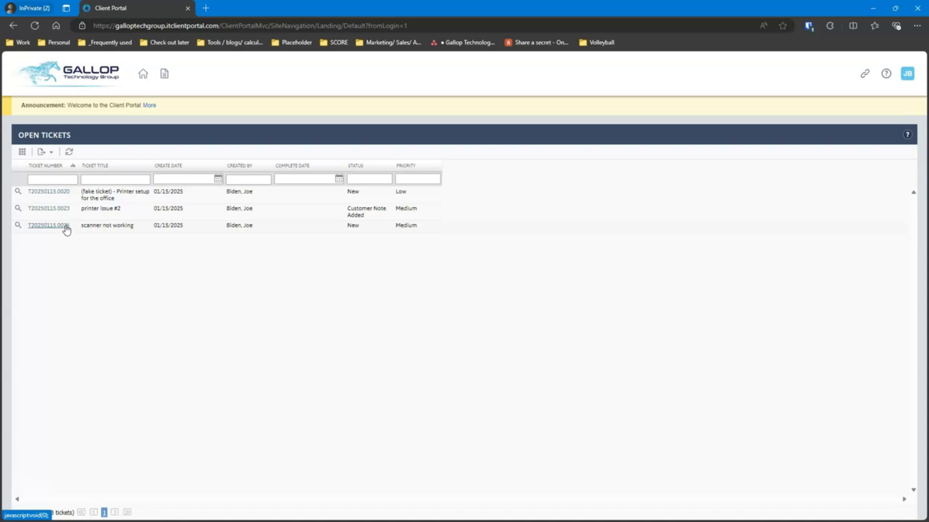
click(66, 227)
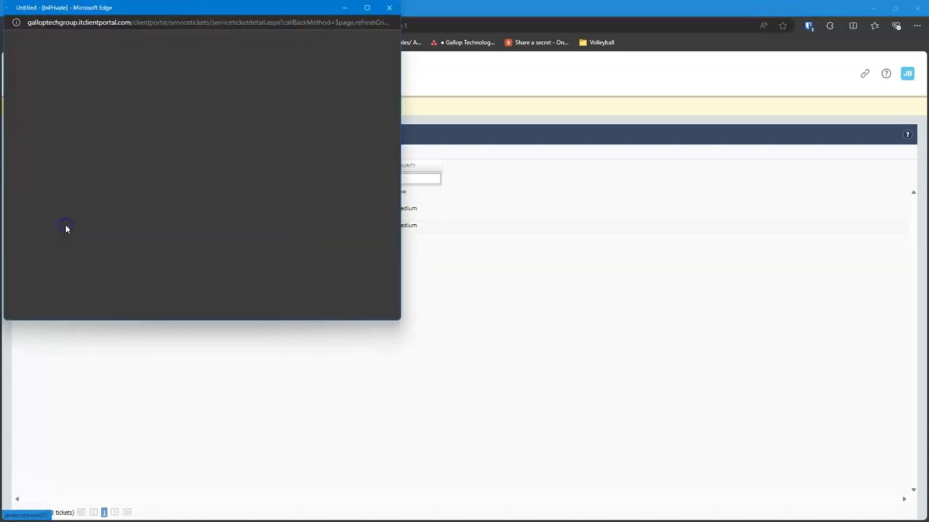
drag(170, 11, 494, 127)
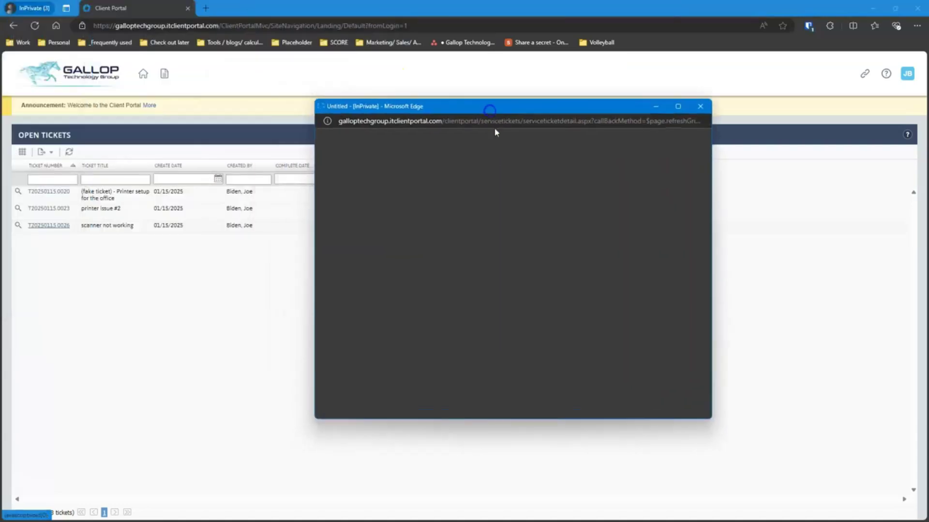
click(523, 273)
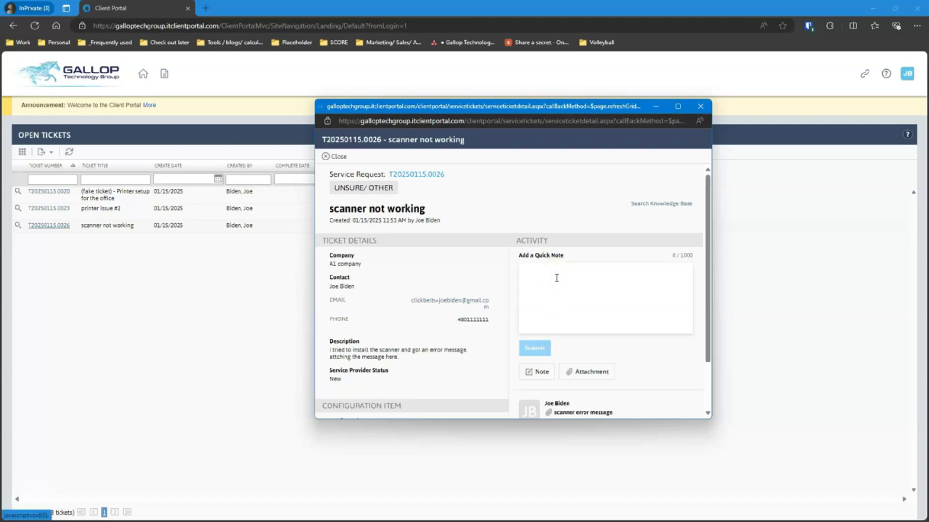
text(I)
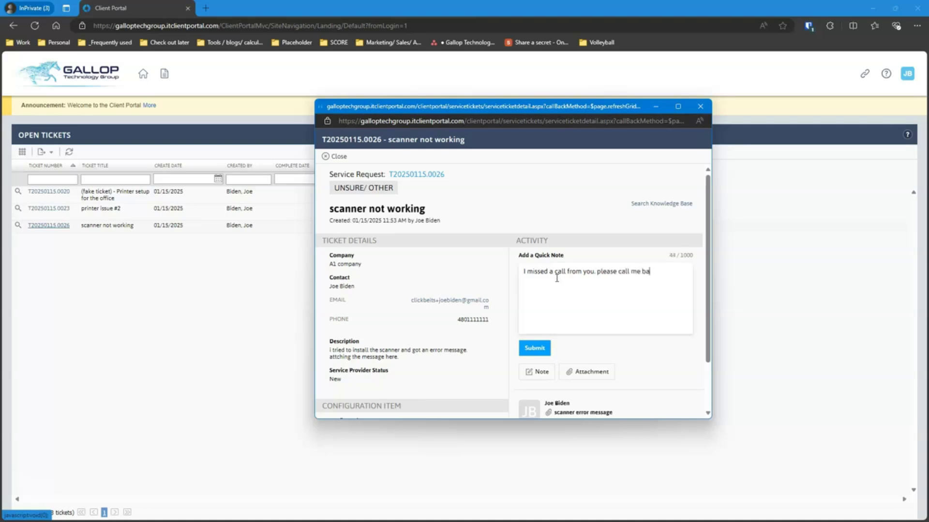
text(65465455)
click(534, 348)
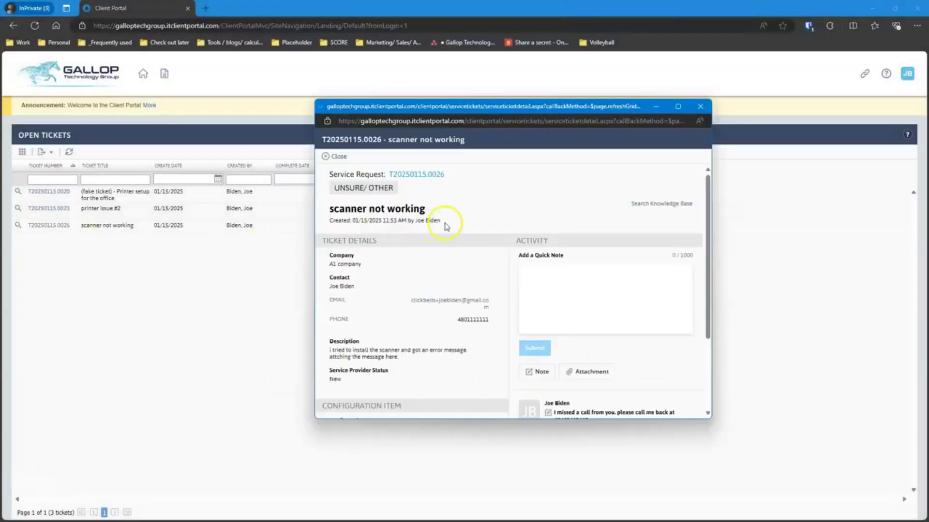
click(247, 301)
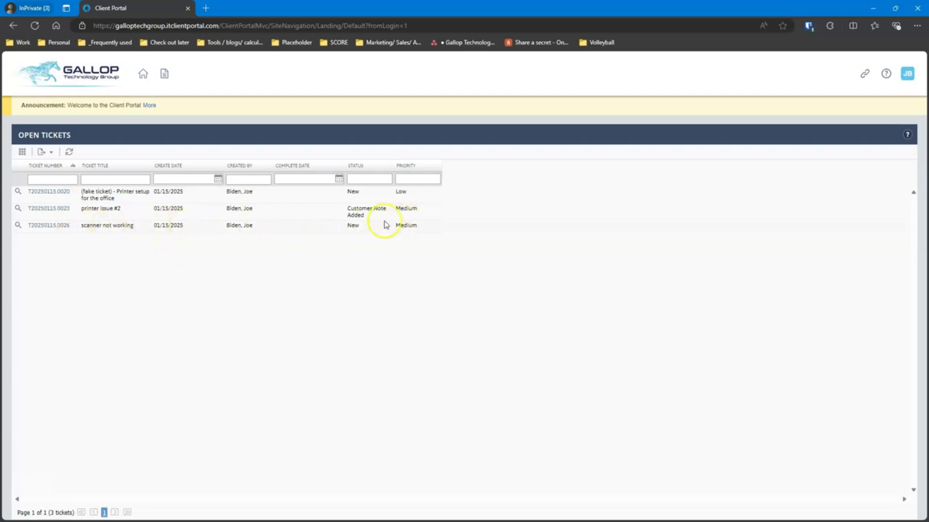
click(63, 227)
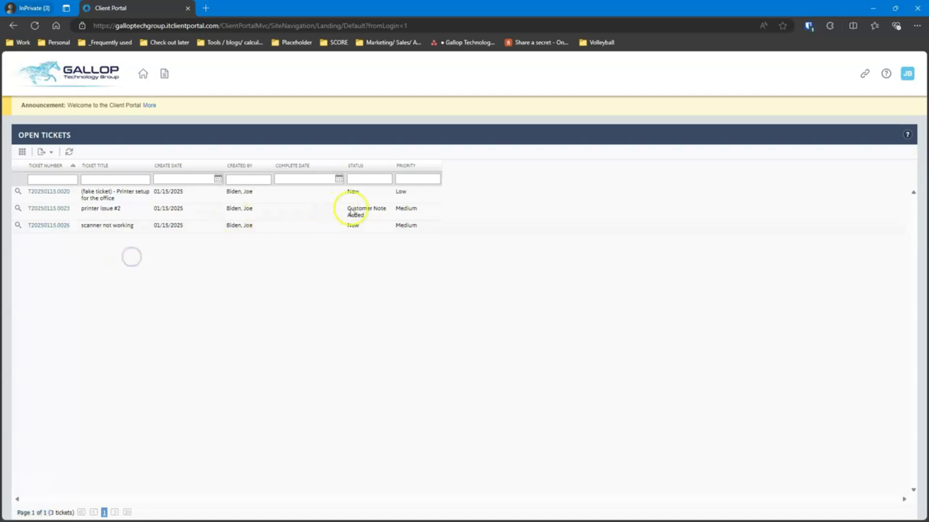
click(43, 213)
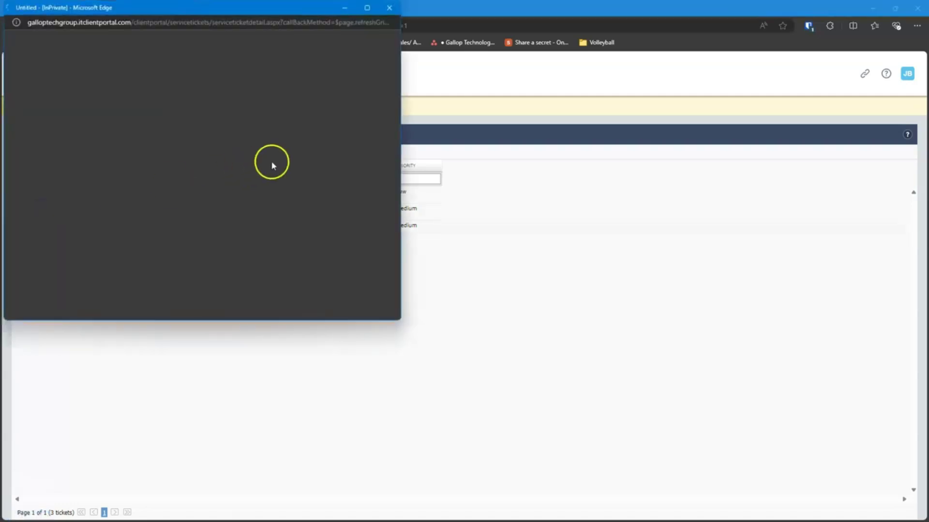
drag(395, 322, 451, 403)
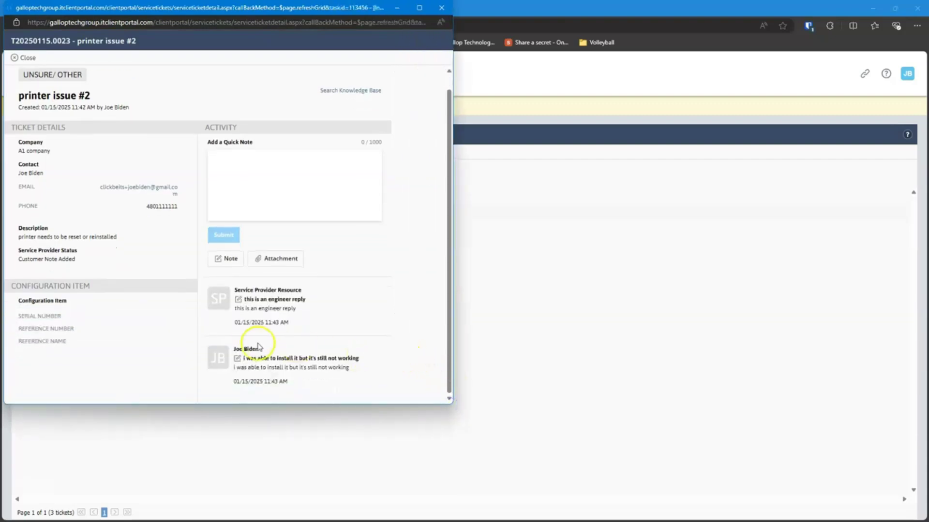
Read the customer's note and engineer's reply, then bring up ticket search results for 'scanner'
drag(236, 349, 334, 360)
click(330, 363)
triple_click(316, 368)
triple_click(252, 309)
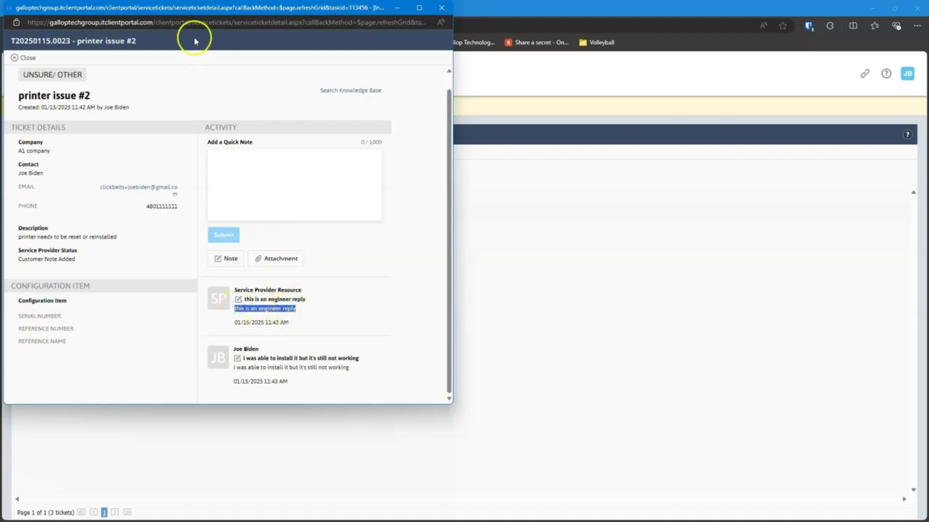
drag(216, 11, 445, 90)
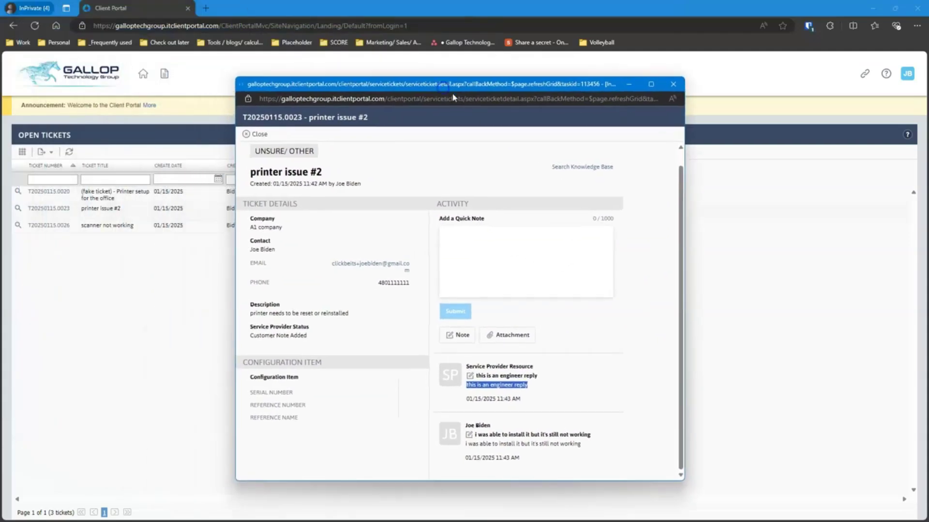
click(46, 79)
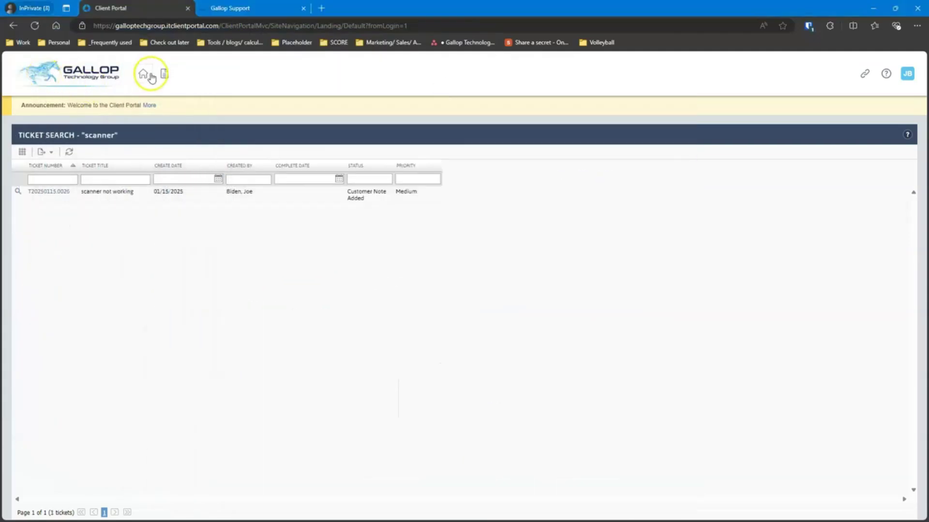
Leave the 'scanner' search results and return to the home dashboard via the Home icon
mouse_move(166, 79)
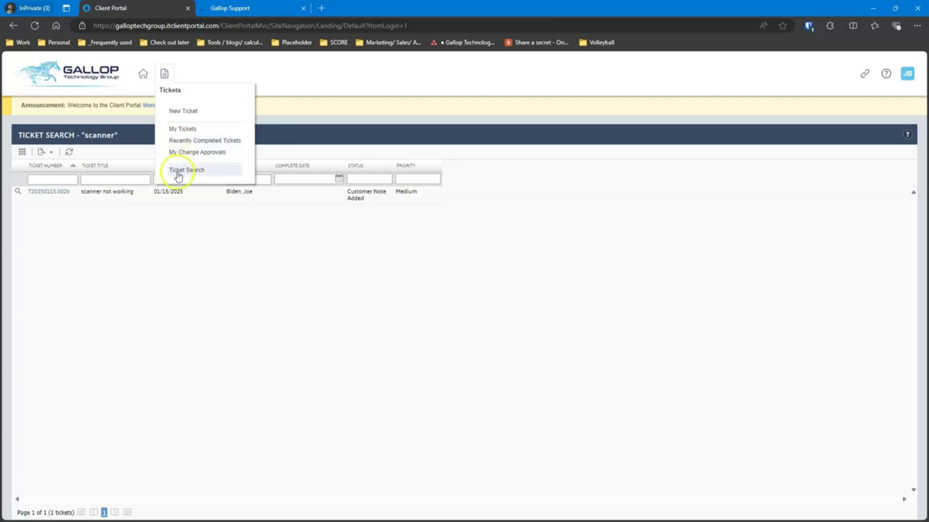
click(143, 73)
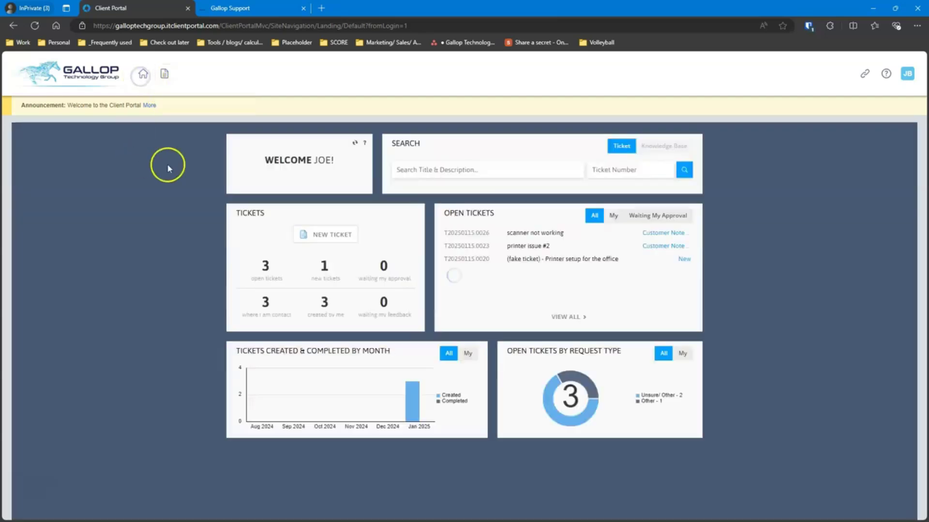